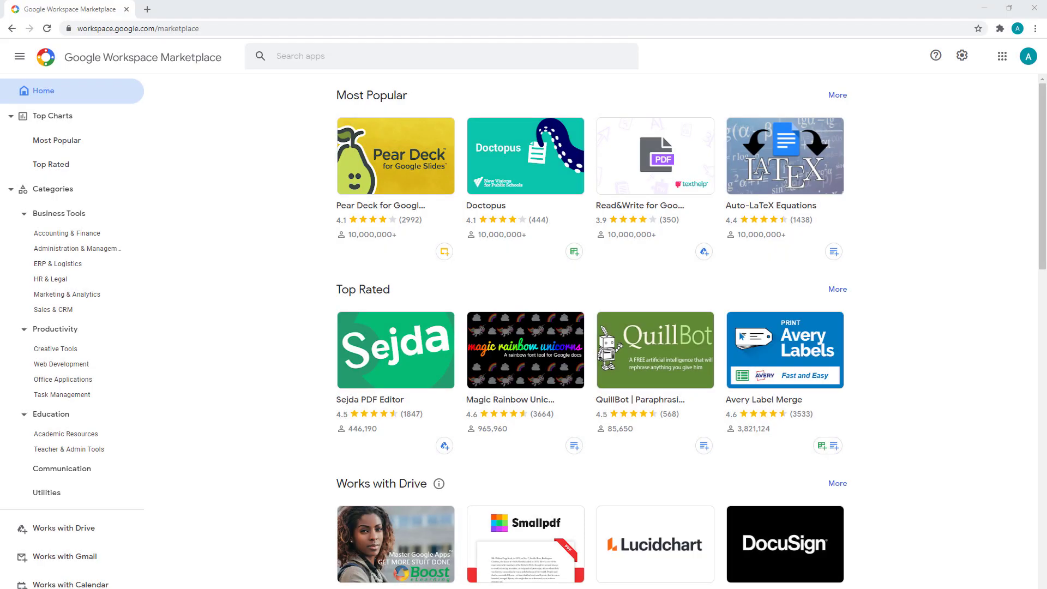
# - Search the Marketplace for 'mailmeteor' and view the Mailmeteor: Mail Merge for Gmail add-on page
pyautogui.click(416, 64)
pyautogui.write('mailmeteor')
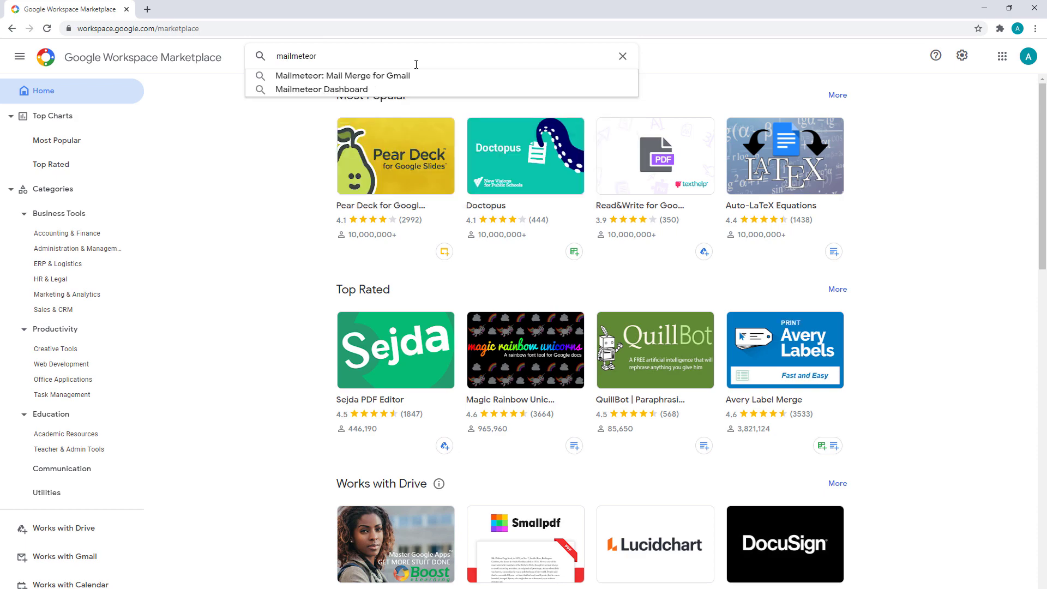
pyautogui.click(401, 75)
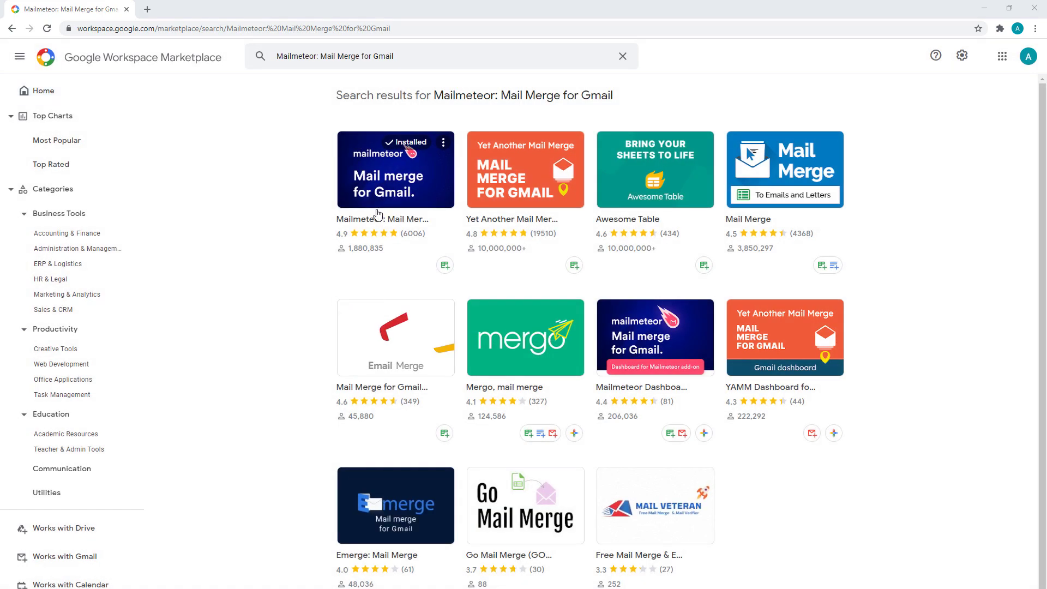
pyautogui.click(377, 213)
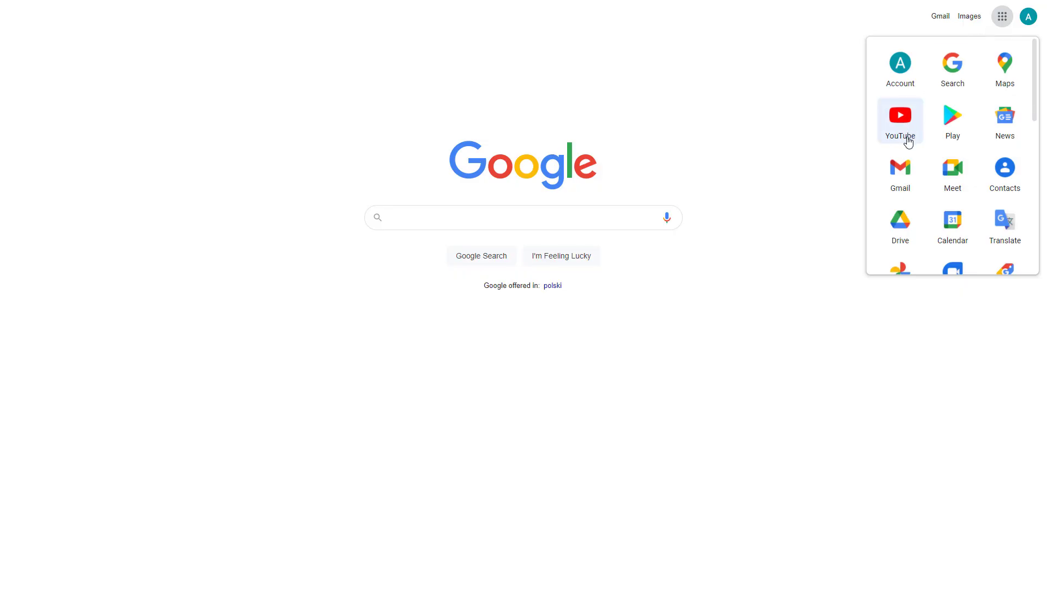
pyautogui.scroll(-1, 906, 144)
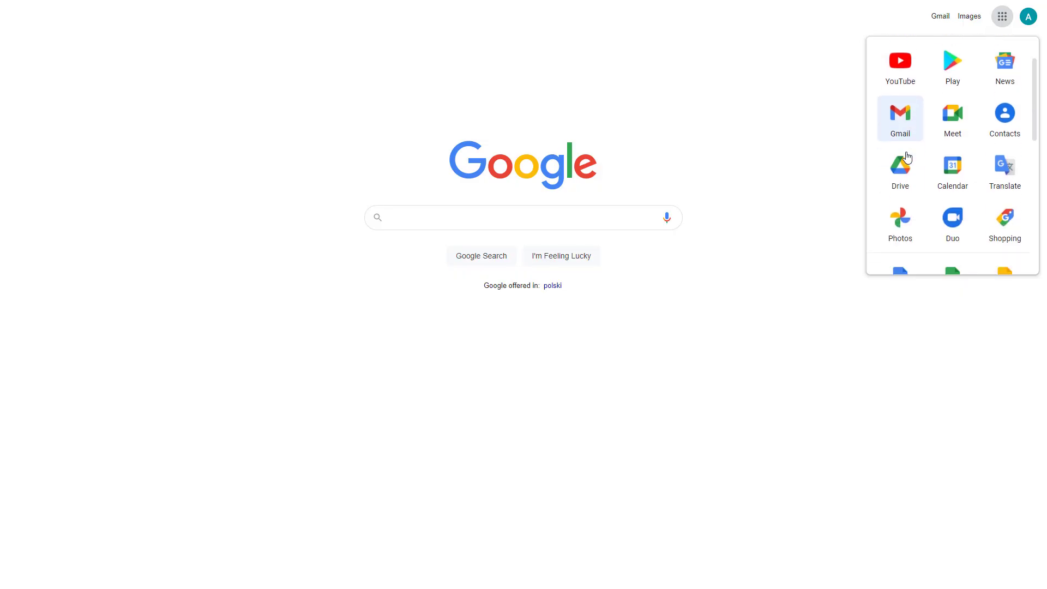
pyautogui.scroll(-1, 906, 158)
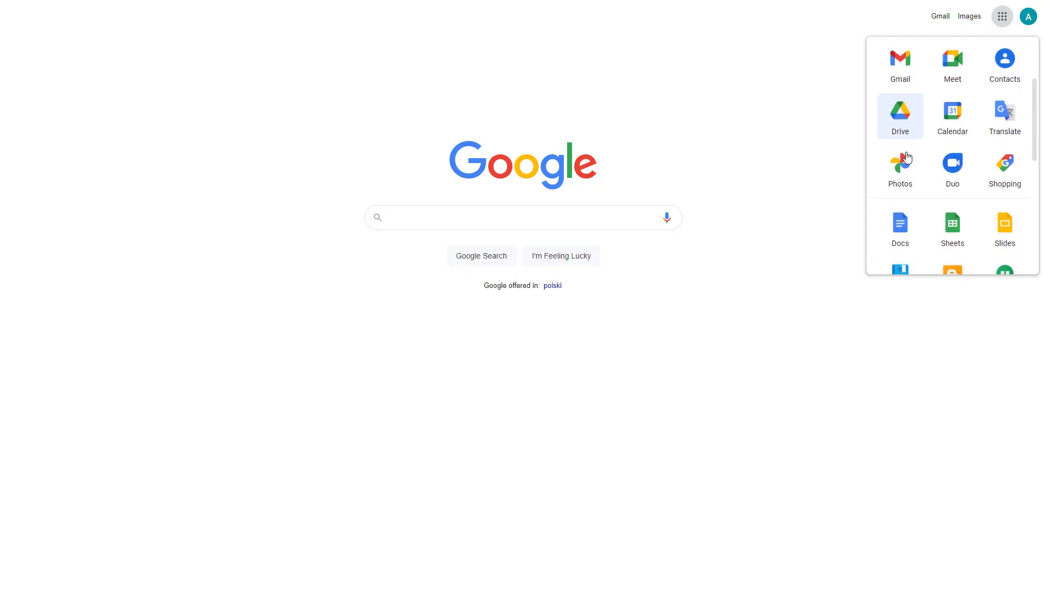
# - Create a new spreadsheet with a Firstname header in A1 and four first names below it
pyautogui.click(948, 230)
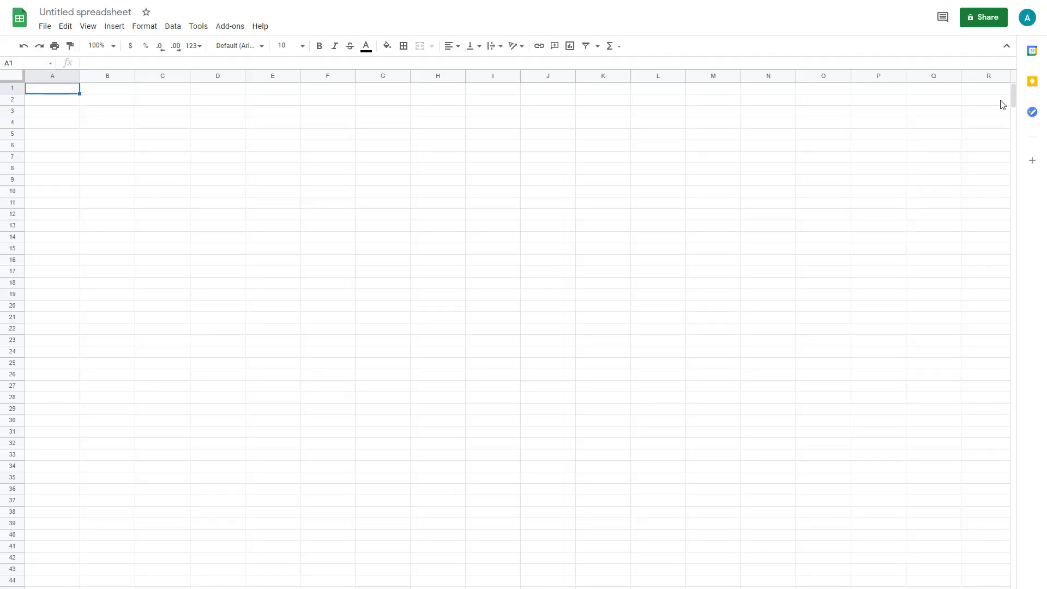
pyautogui.doubleClick(54, 89)
pyautogui.write('Firstname')
pyautogui.press('Return')
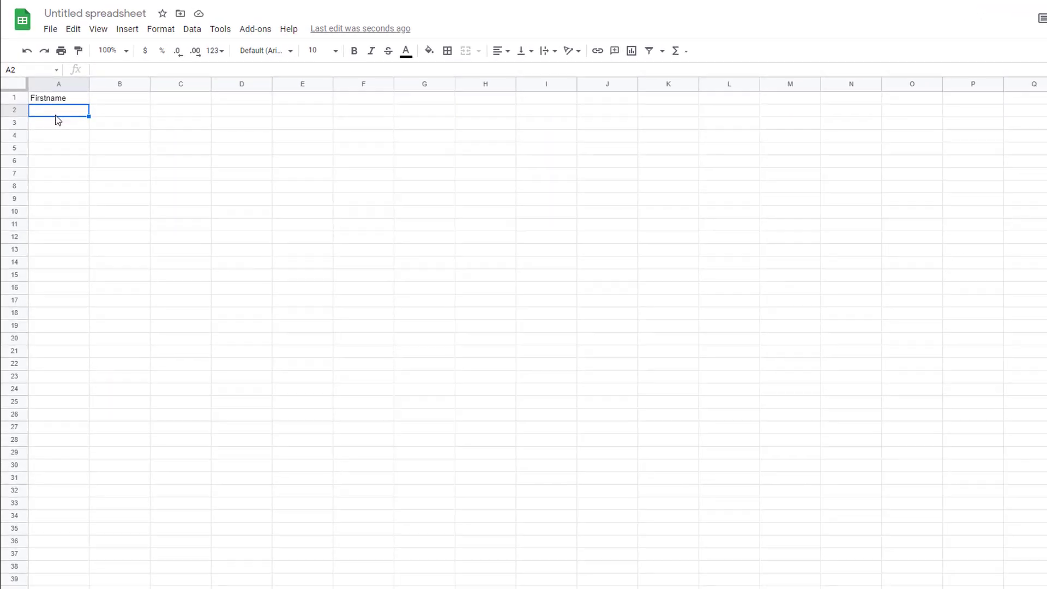
pyautogui.write('Anna')
pyautogui.press('Return')
pyautogui.write('Da')
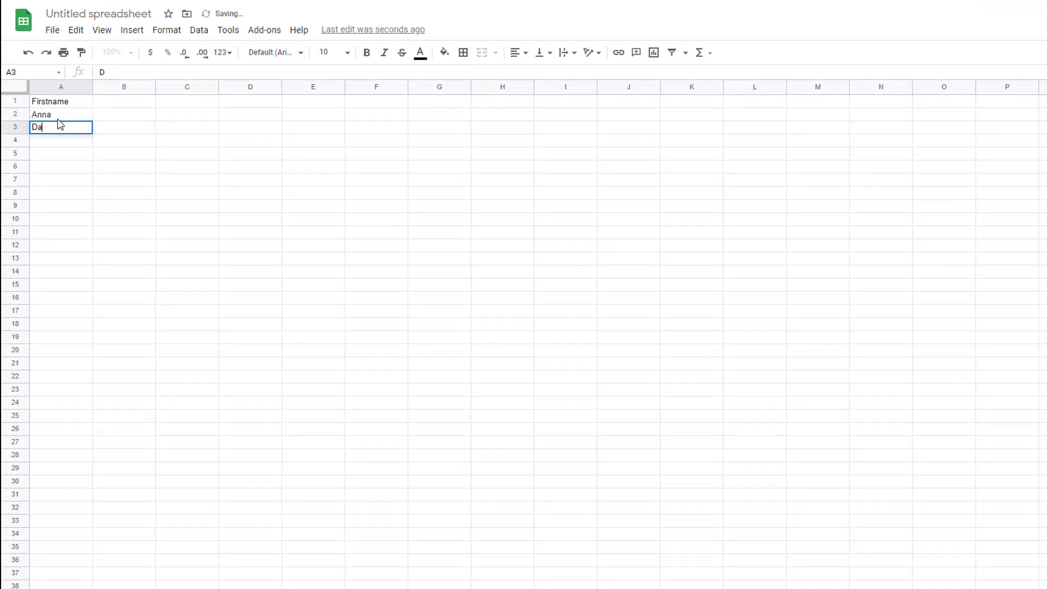
pyautogui.write('ve')
pyautogui.press('Return')
pyautogui.write('Ben')
pyautogui.press('Return')
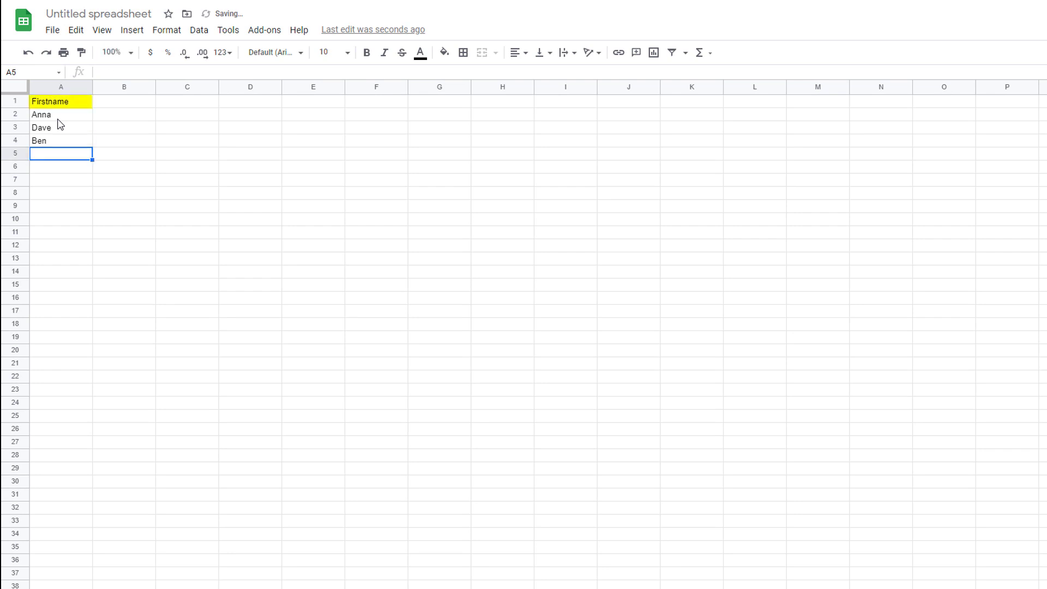
pyautogui.write('Linda')
pyautogui.press('Return')
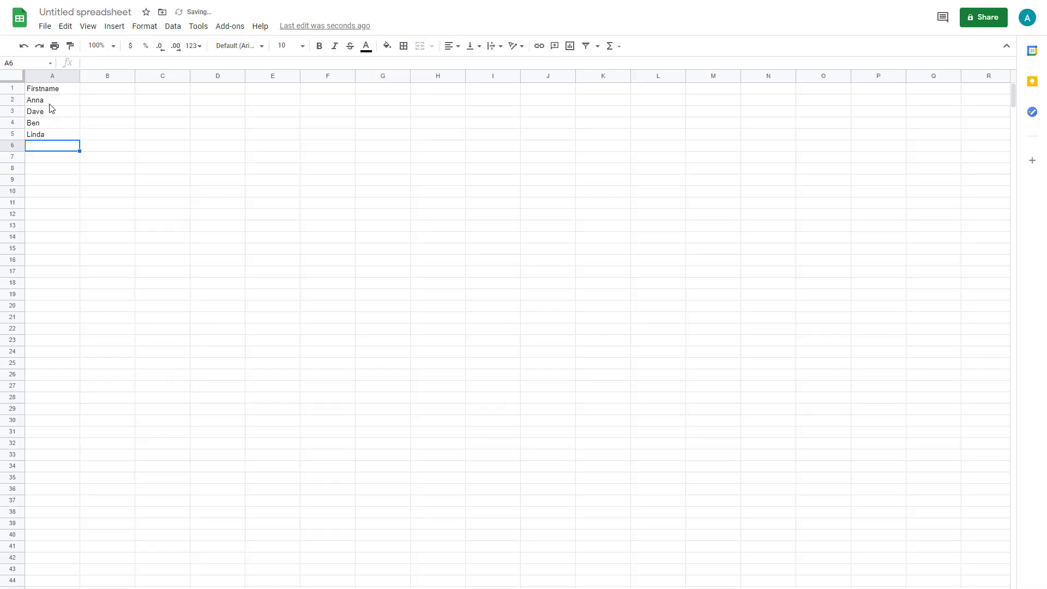
# - Add an Email Address header in B1 with the first two contacts' email addresses
pyautogui.click(95, 91)
pyautogui.write('E')
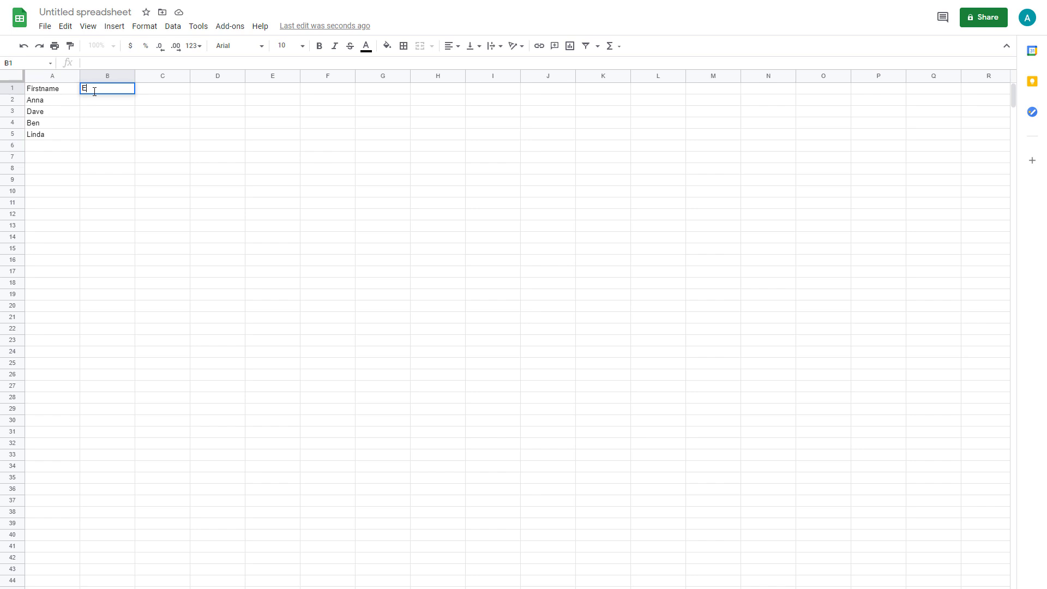
pyautogui.write('mail Address')
pyautogui.press('Return')
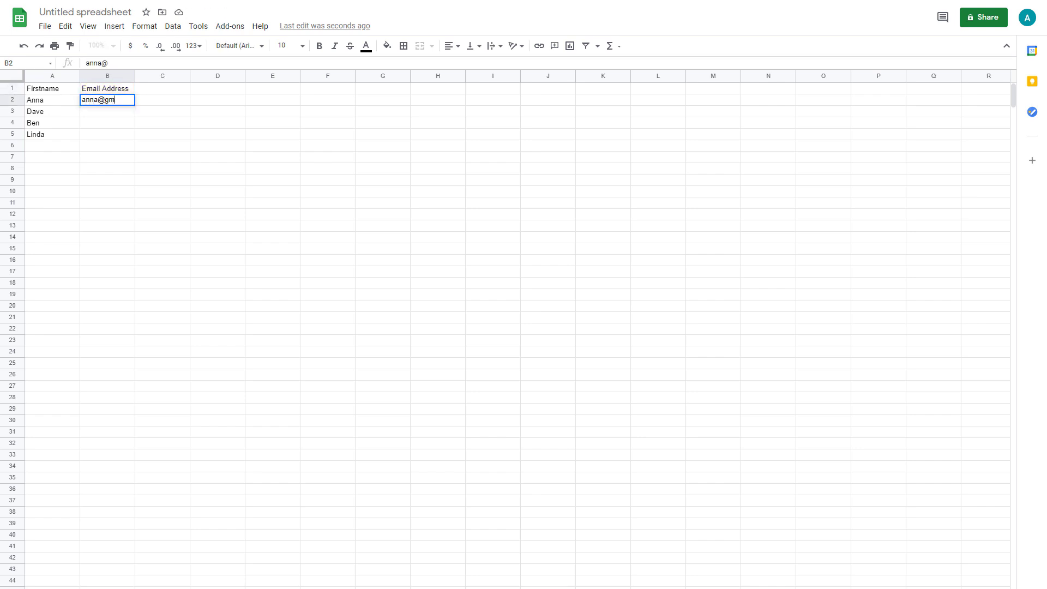
pyautogui.press('Return')
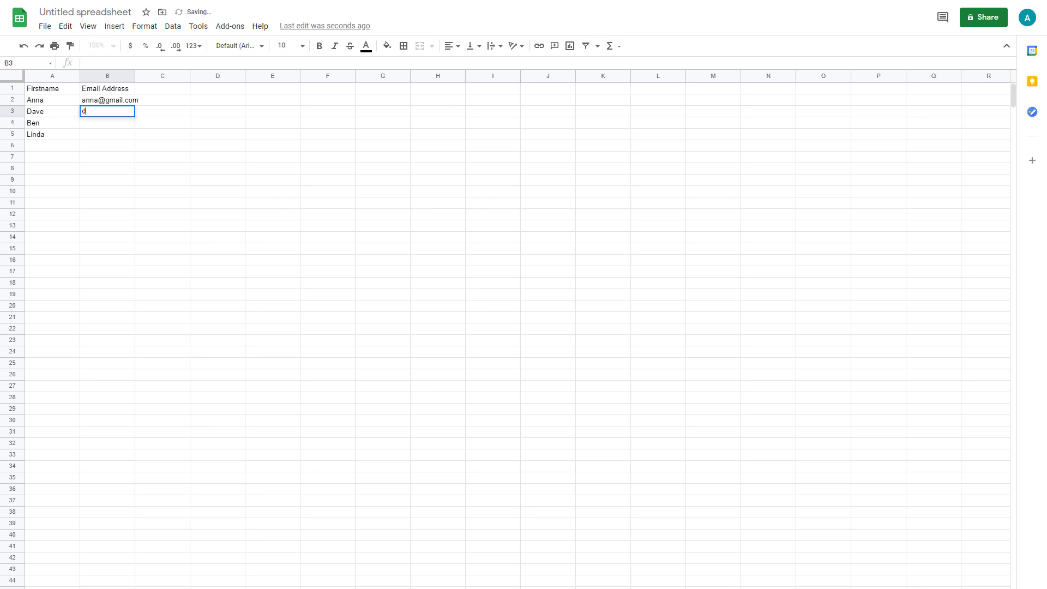
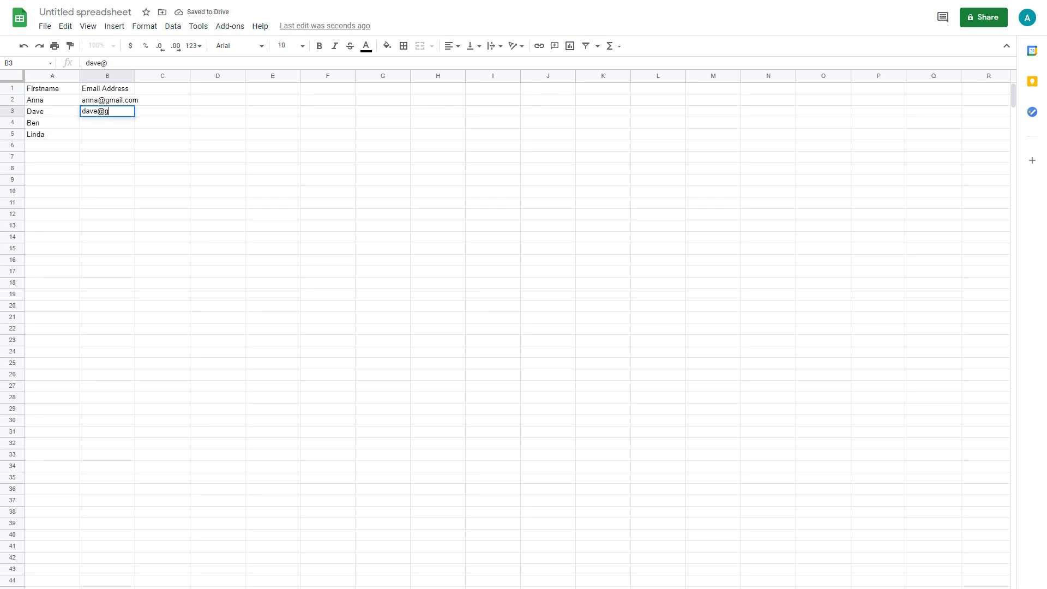
pyautogui.press('Return')
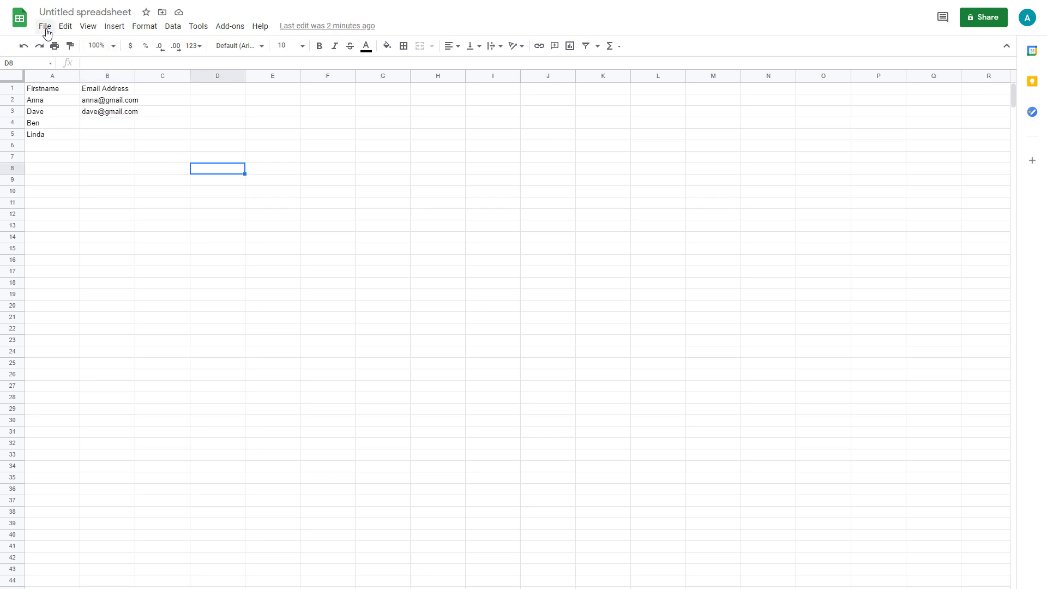
# - Import Mailmeteor Demo.xlsx from My Drive as a new spreadsheet and open it
pyautogui.click(45, 27)
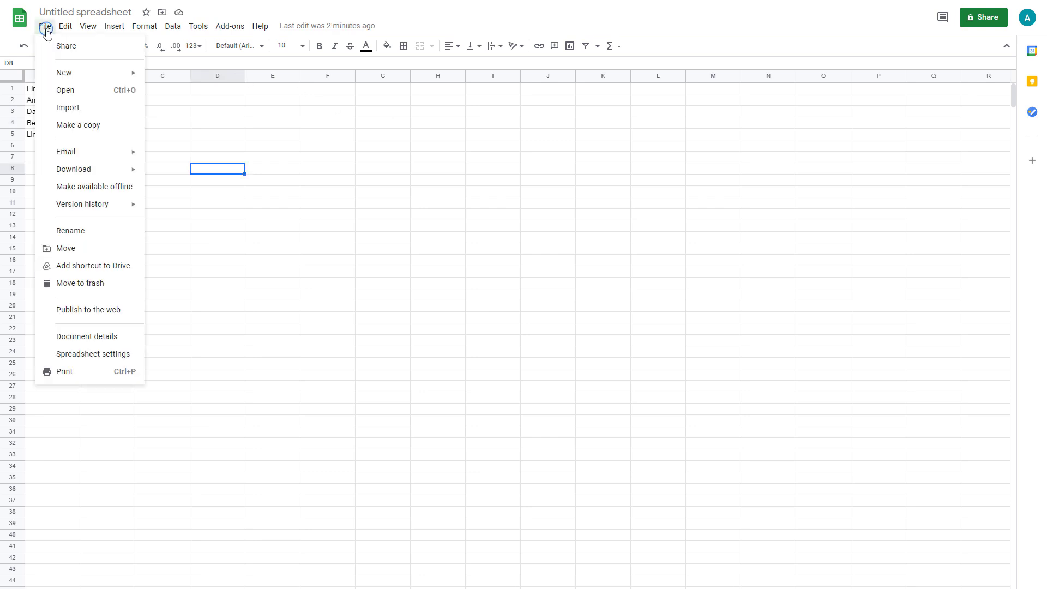
pyautogui.click(64, 109)
pyautogui.click(283, 349)
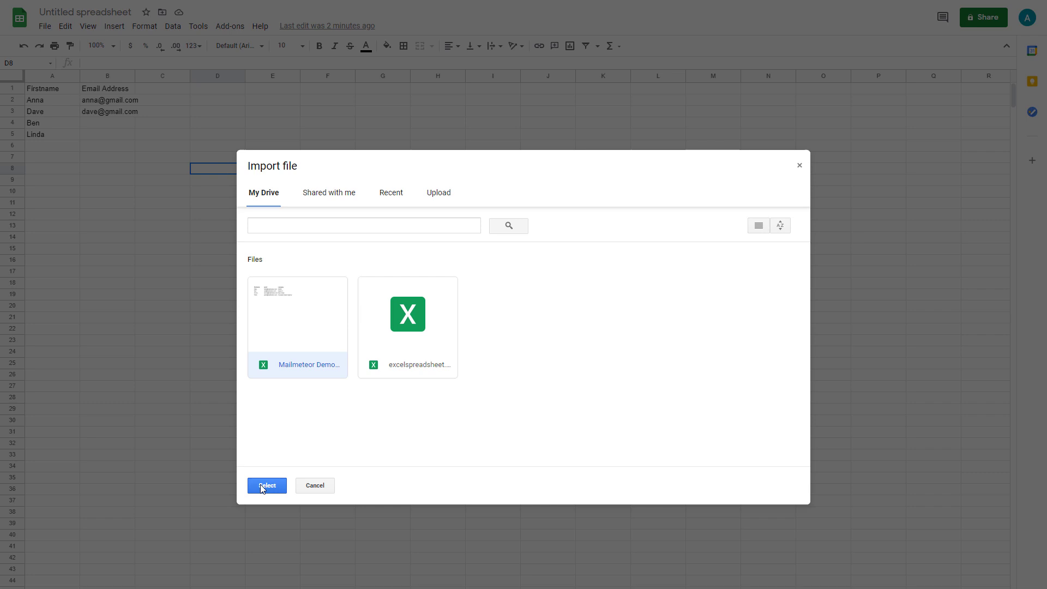
pyautogui.click(267, 485)
pyautogui.click(561, 383)
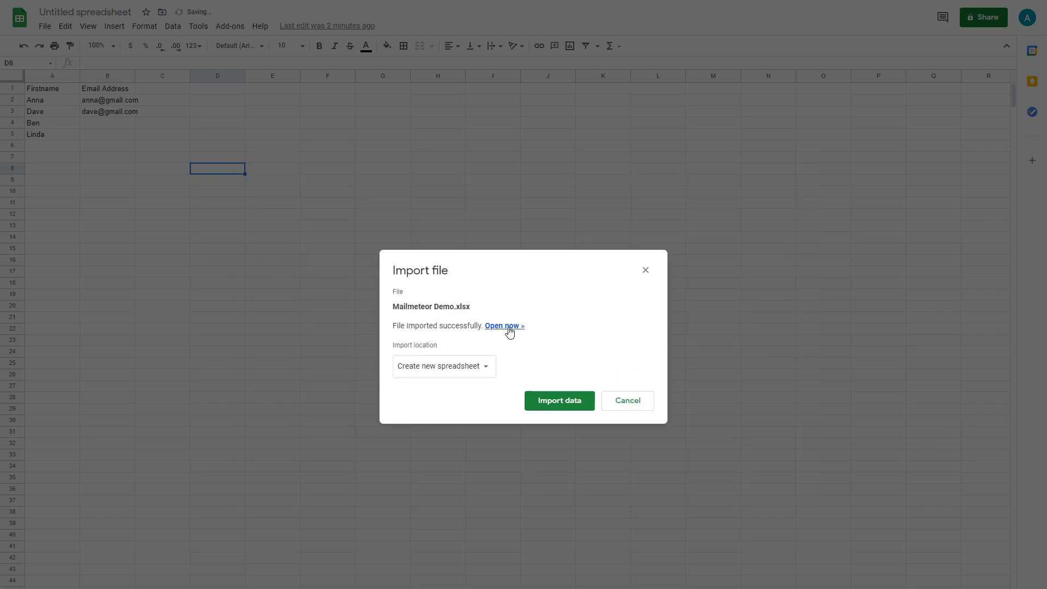
pyautogui.click(509, 329)
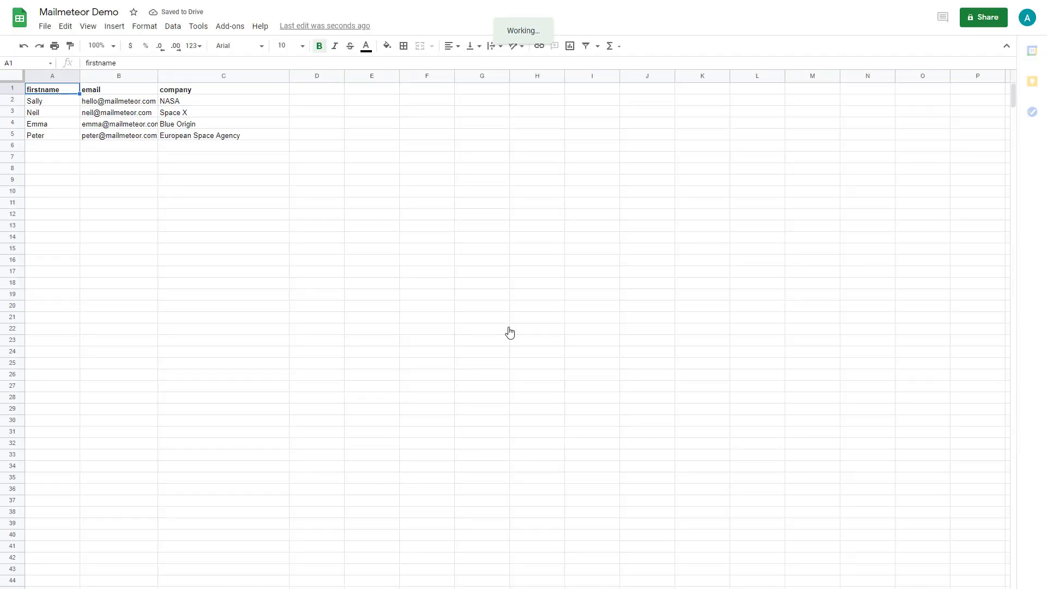
# - Launch the Mailmeteor mail merge add-on from the add-ons menu
pyautogui.click(237, 32)
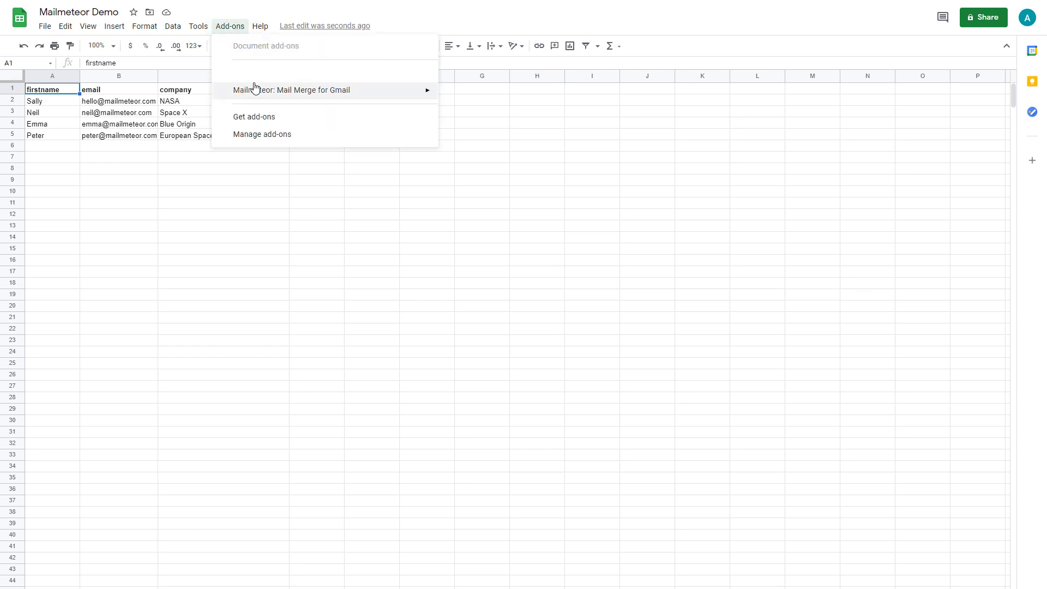
pyautogui.moveTo(256, 95)
pyautogui.click(467, 98)
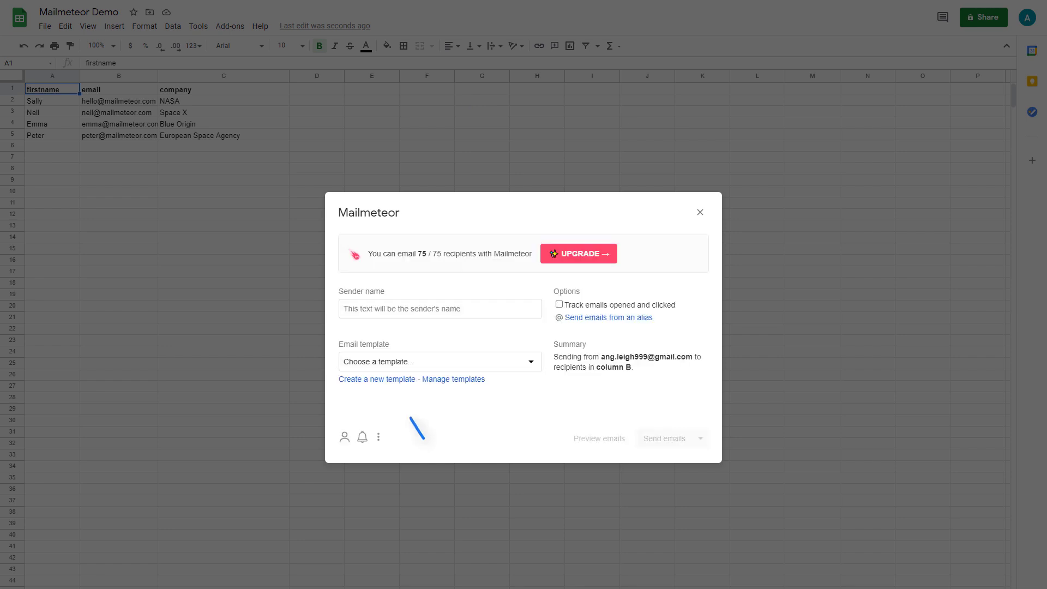
# - Enter subject 'Welcome to MailMeteor', a greeting with {{ firstname }}, and the 'great meeting you' paragraph
pyautogui.click(379, 380)
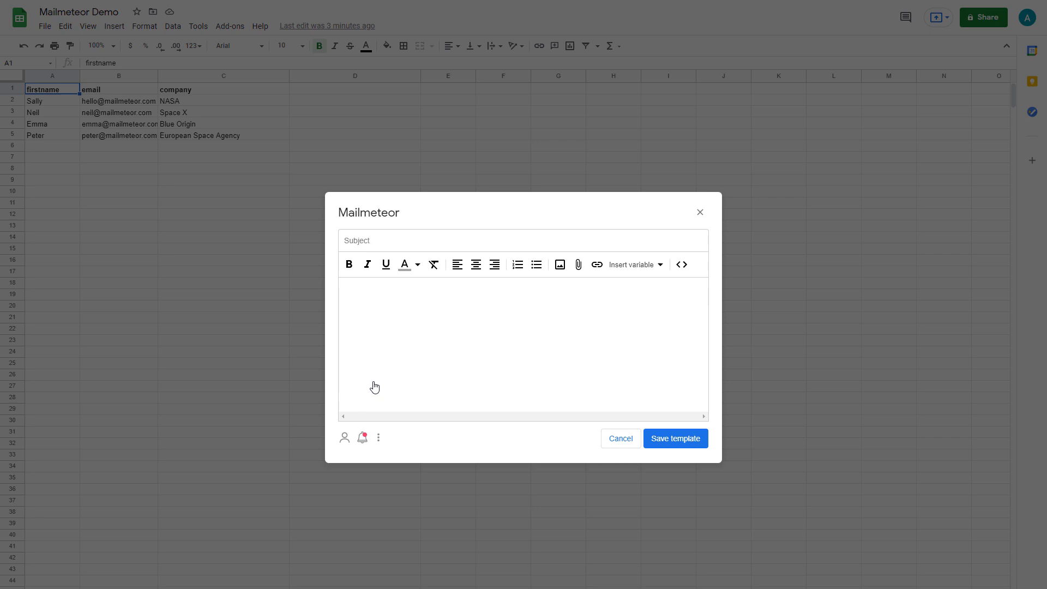
pyautogui.write('Welcome to MailMeteor')
pyautogui.press('Tab')
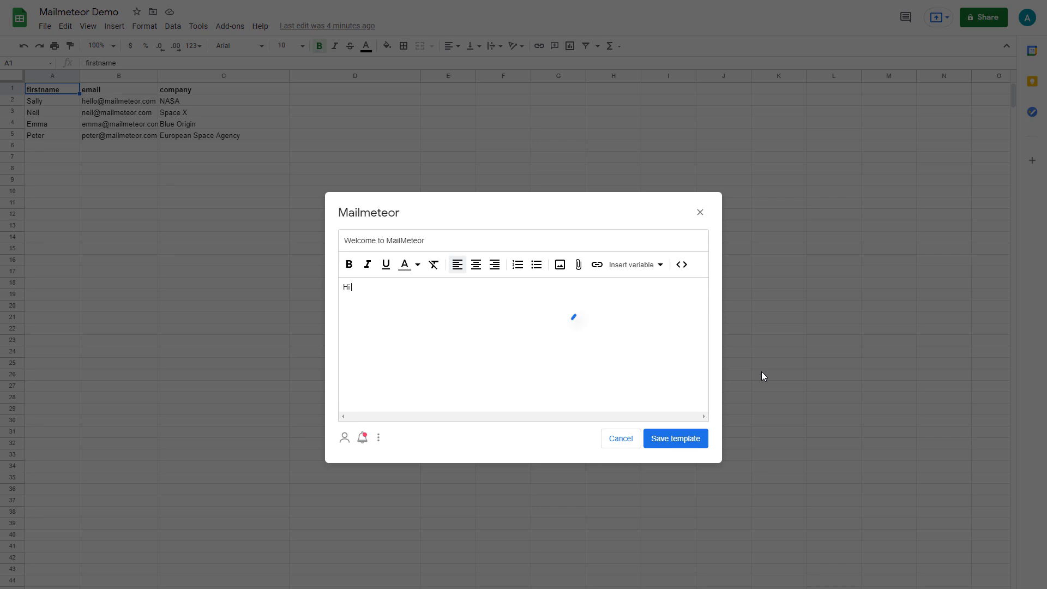
pyautogui.click(659, 266)
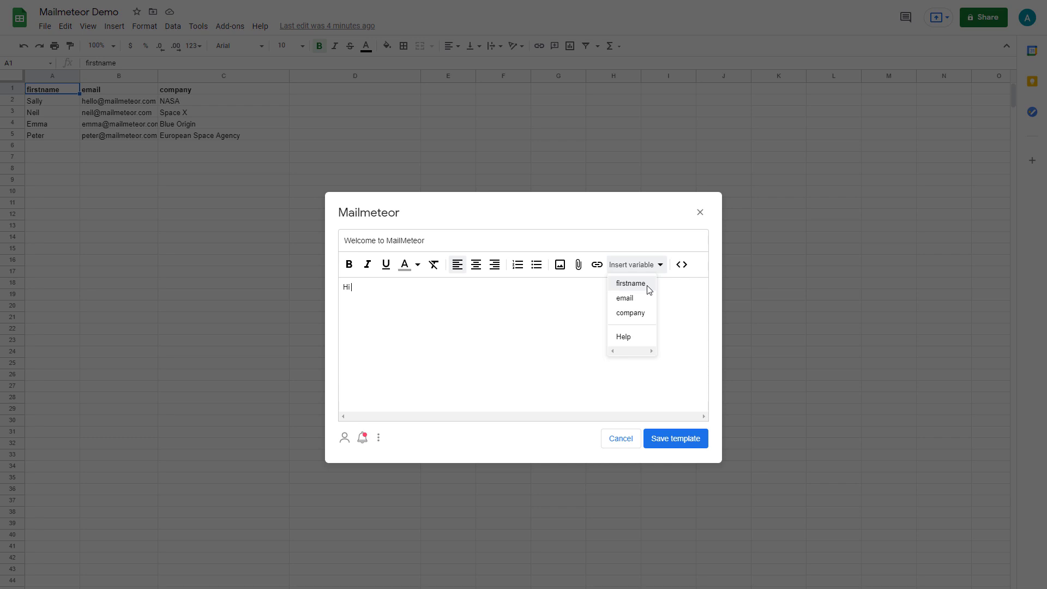
pyautogui.click(630, 284)
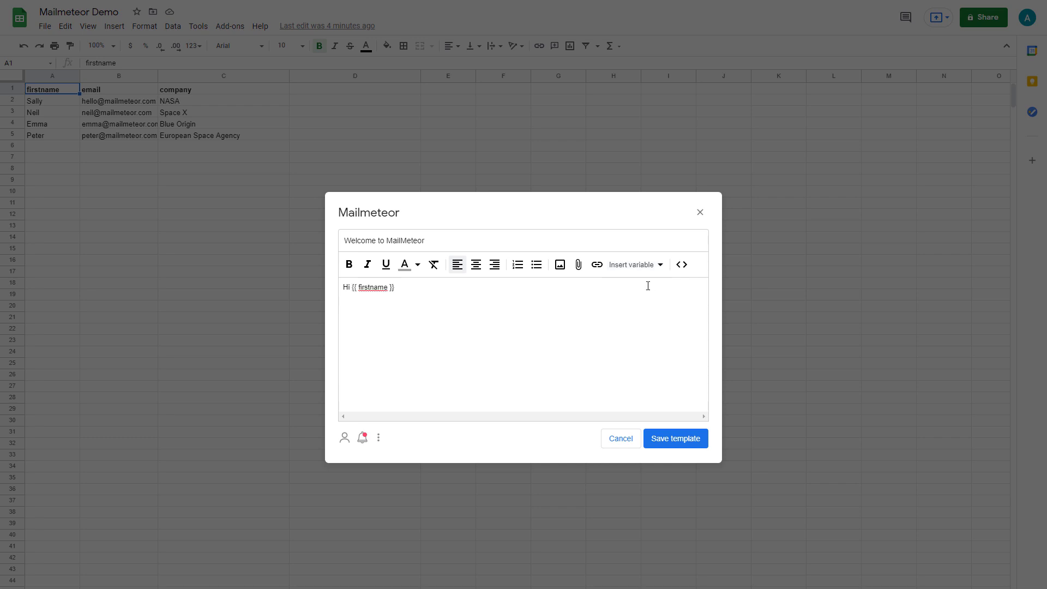
pyautogui.press('Return')
pyautogui.press('Return')
pyautogui.write("It was great meeting you. We're thrilled you want to start using MailMeteor.")
pyautogui.press('Return')
pyautogui.press('Return')
# - Add the paragraph mentioning {{ company }}'s communications and the closing 'Have a wonderful day.'
pyautogui.write('Being able')
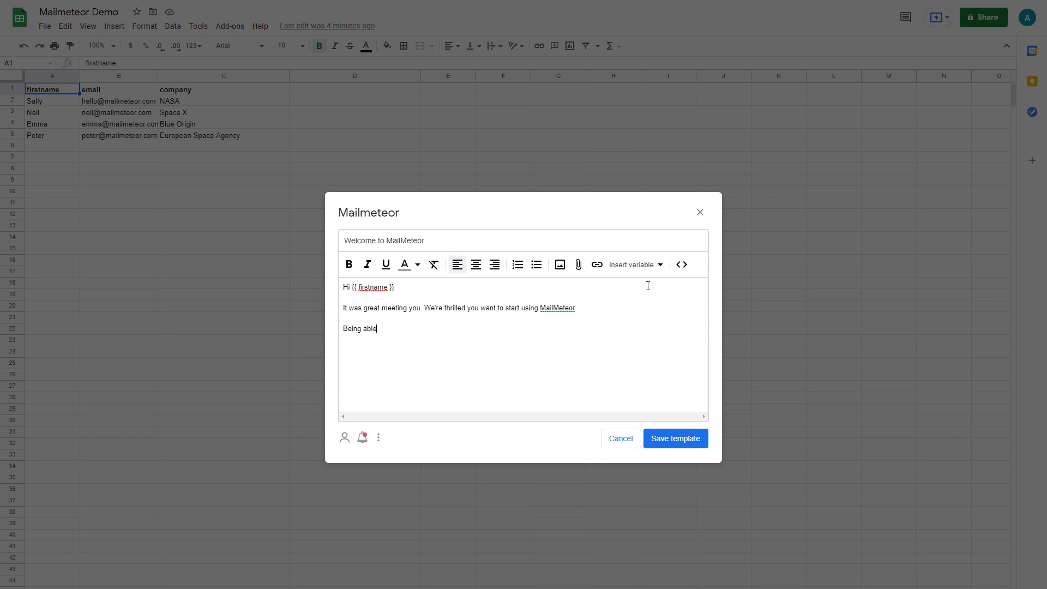
pyautogui.write(' to send hundreds of personalized emails from Gmail is an amazing tool and we are confident it will help boost')
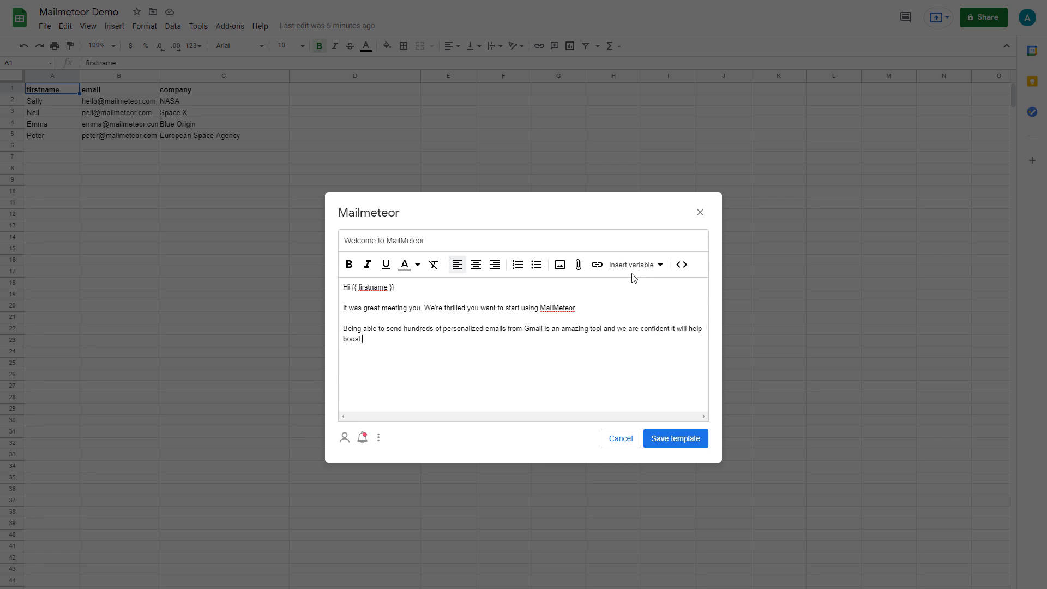
pyautogui.click(637, 267)
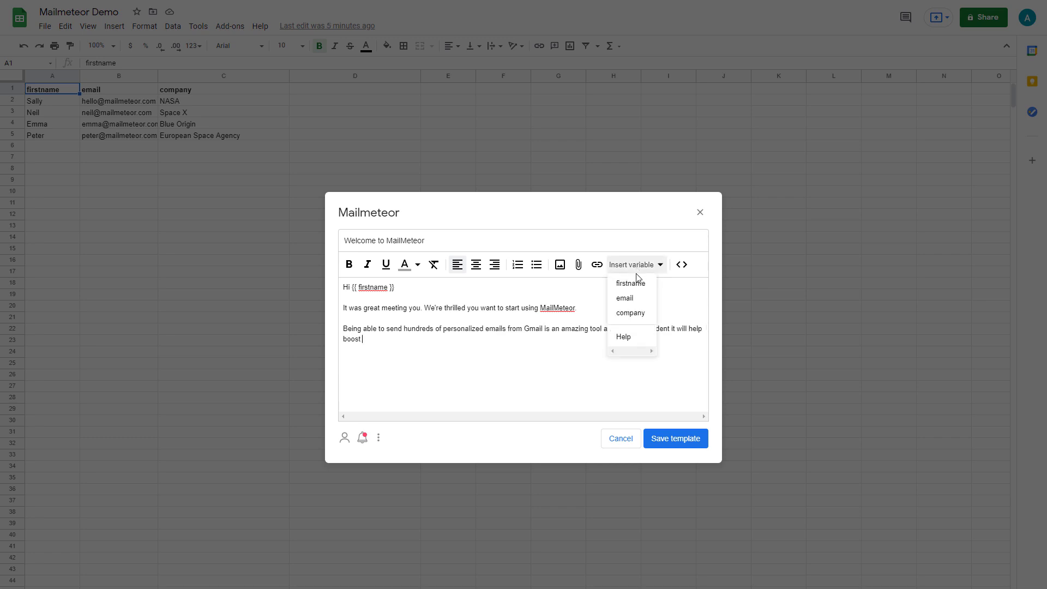
pyautogui.click(650, 319)
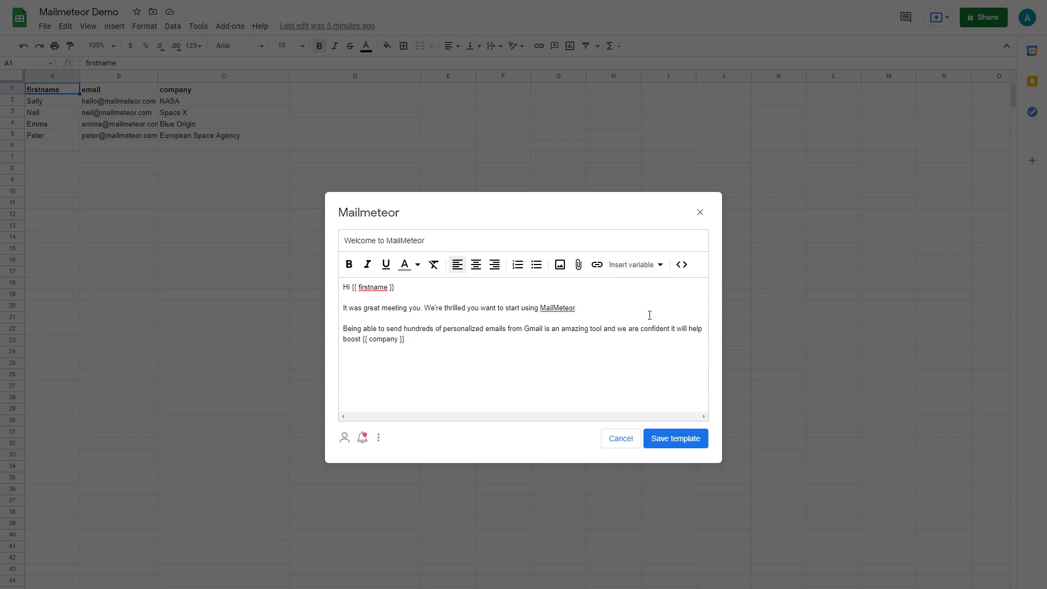
pyautogui.write("'s communications with it's clients.")
pyautogui.press('Return')
pyautogui.press('Return')
pyautogui.write('Have a wonderful day.')
pyautogui.press('Return')
pyautogui.press('Return')
# - Sign off the email, save the template, and preview the merged emails
pyautogui.write('Anna')
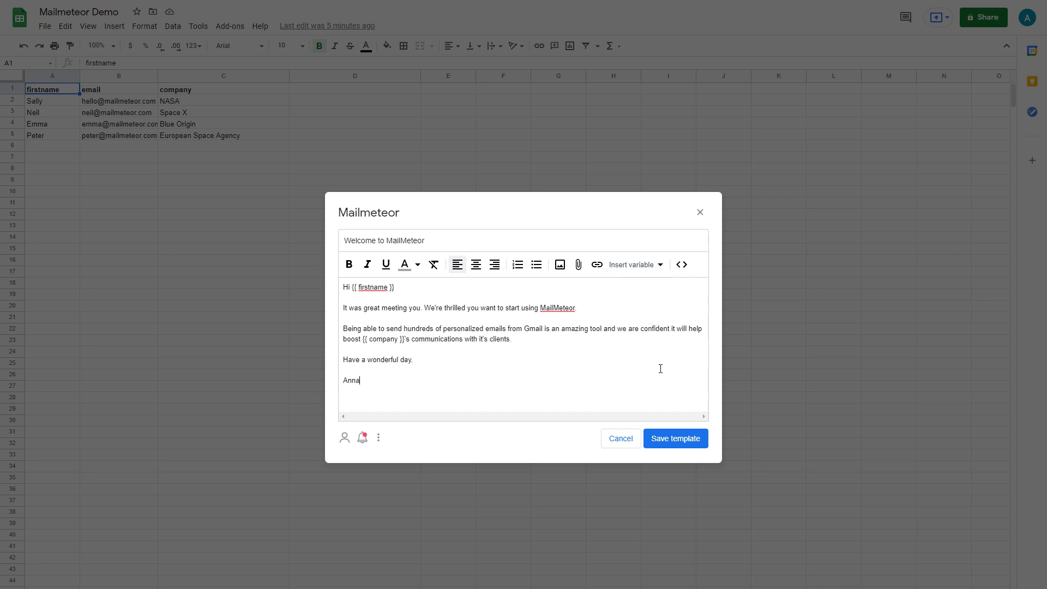
pyautogui.click(659, 441)
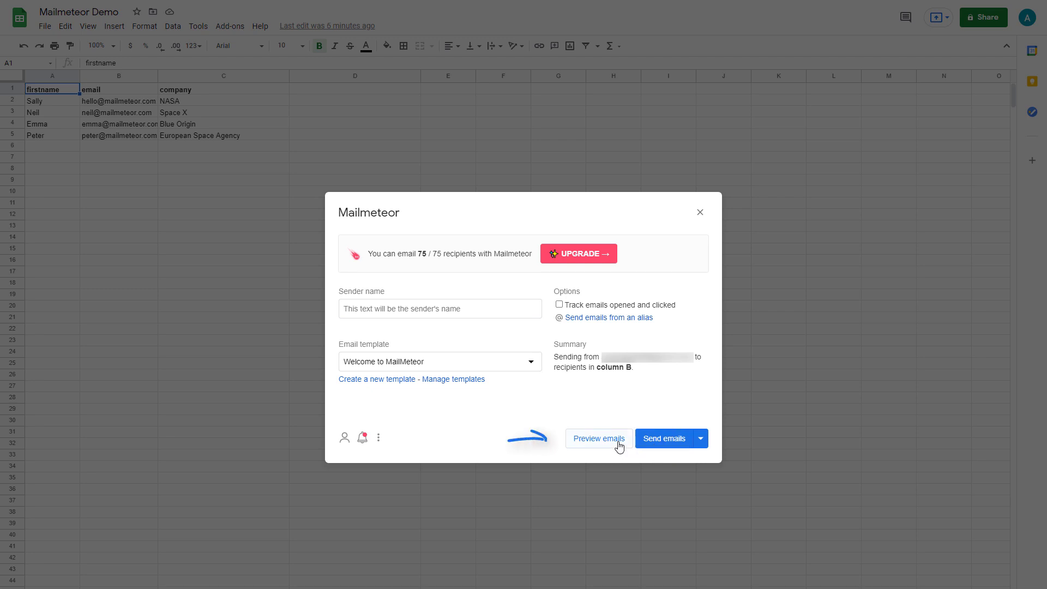
pyautogui.click(598, 438)
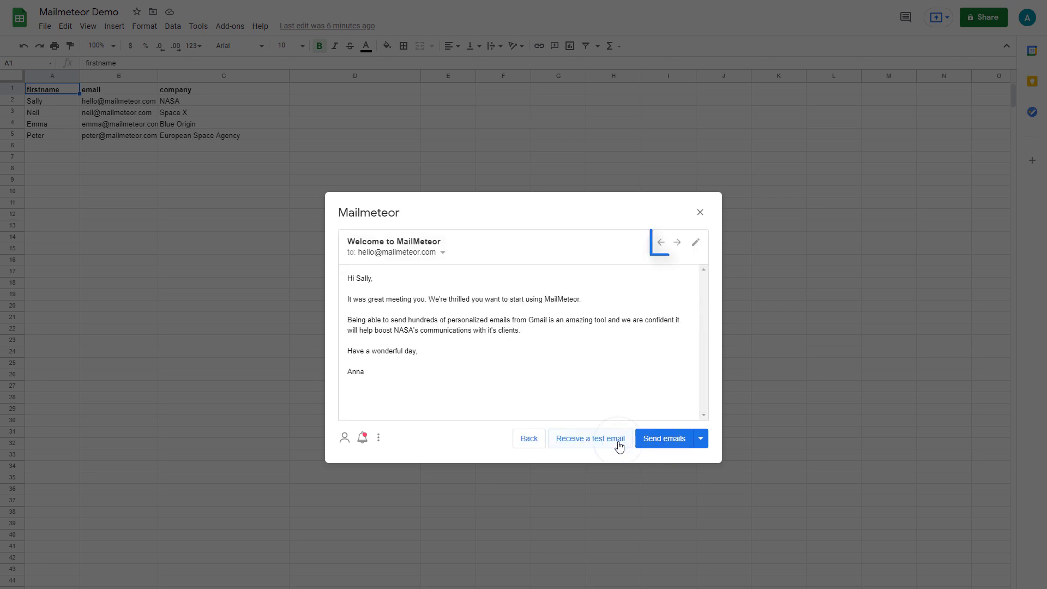
# - Check each of the four contacts' personalized emails, then send all four
pyautogui.click(677, 243)
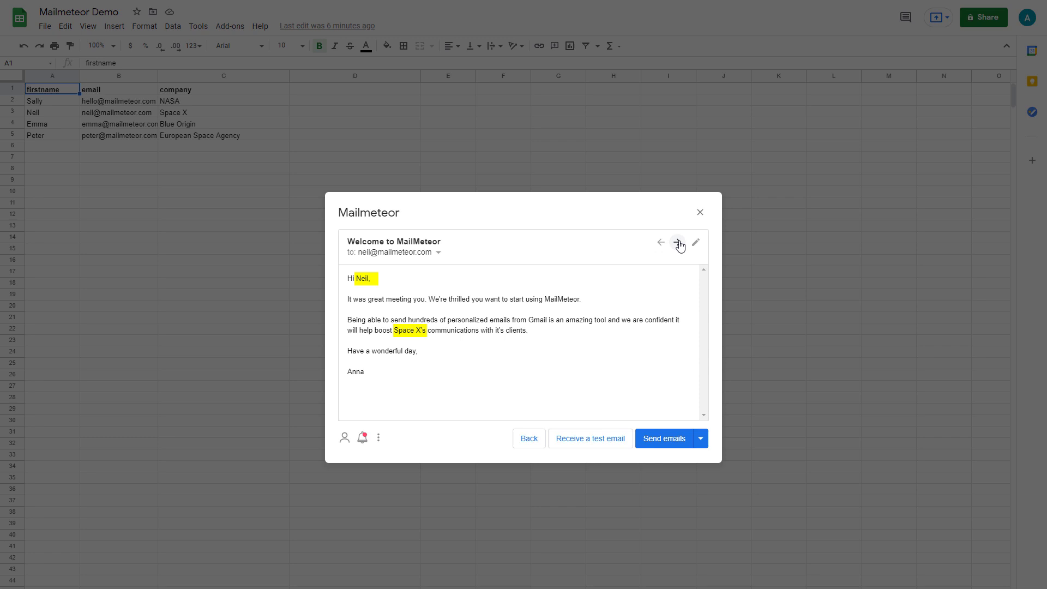
pyautogui.click(678, 244)
pyautogui.click(677, 242)
pyautogui.click(677, 242)
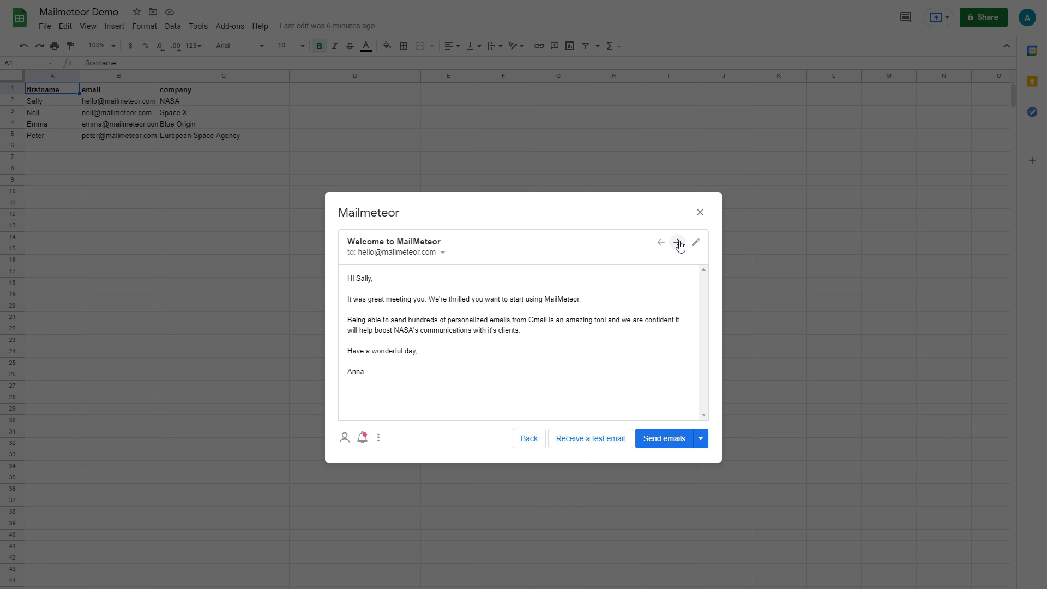
pyautogui.click(667, 442)
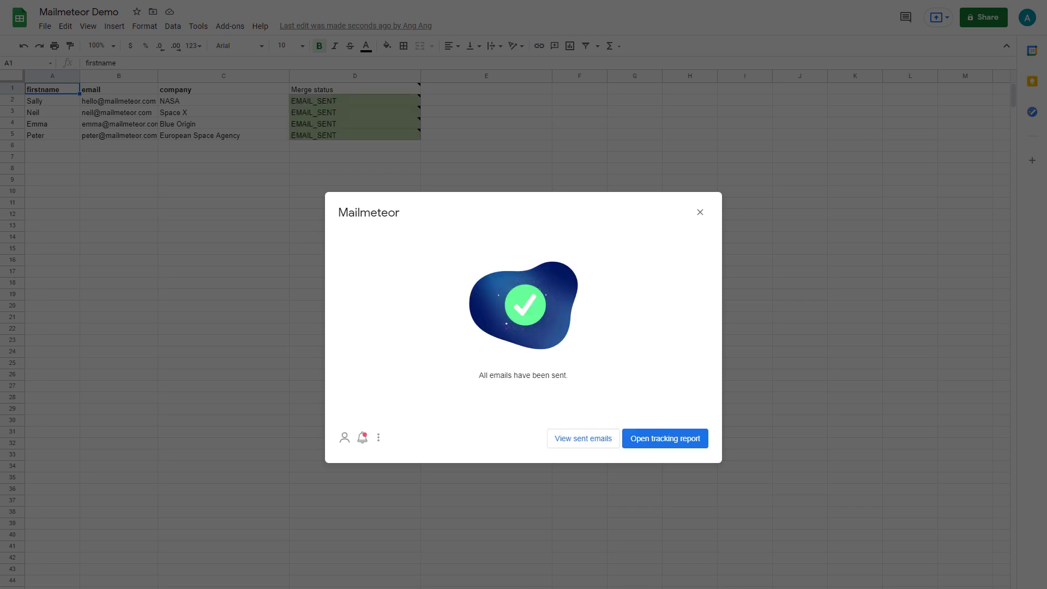
# - Once every Merge status reads EMAIL_SENT, open the tracking report to close the dialog
pyautogui.click(697, 443)
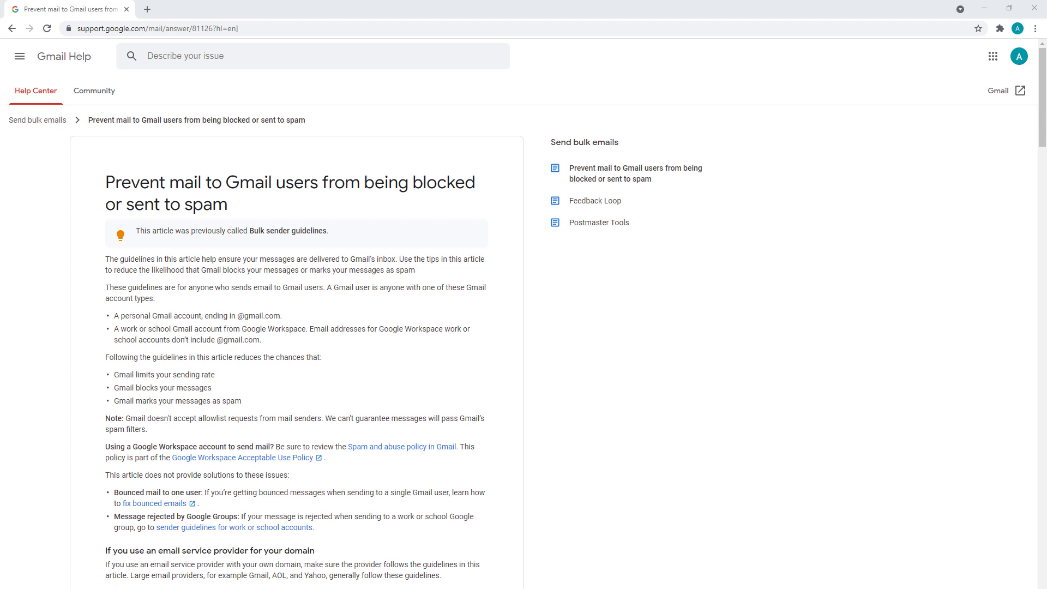
# - Scroll the Gmail Help article down to 'Make sure your messages are authenticated'
pyautogui.moveTo(1040, 98); pyautogui.dragTo(1034, 188)
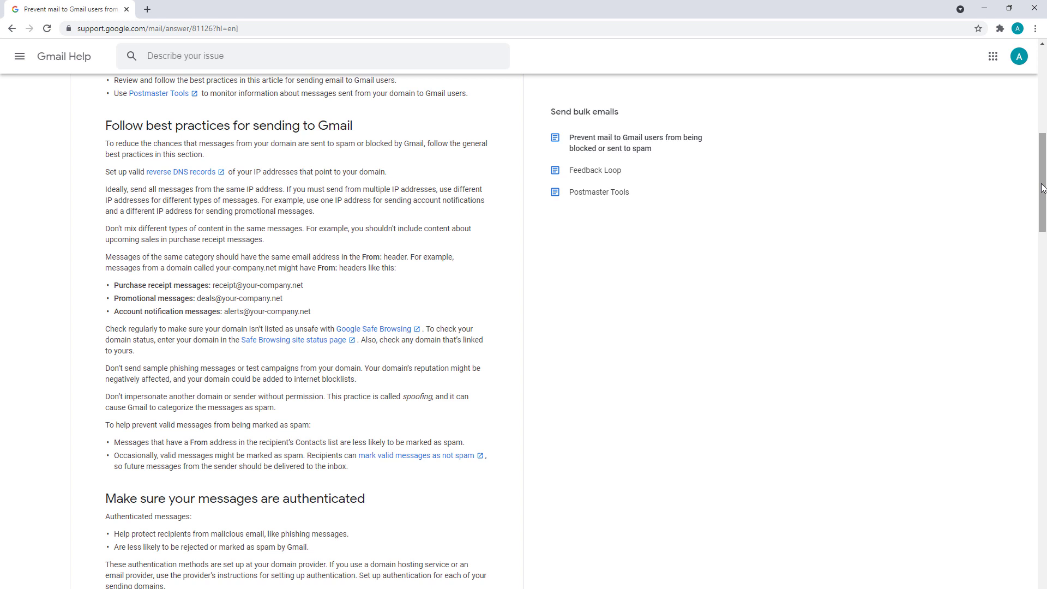
pyautogui.moveTo(1041, 188); pyautogui.dragTo(1041, 253)
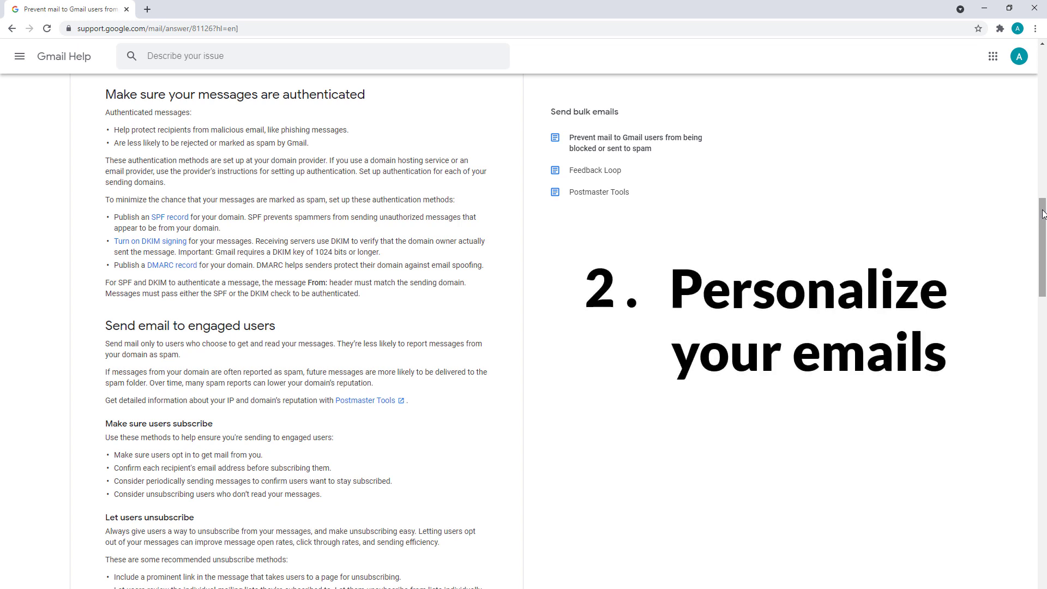
# - Scroll further to the one-click unsubscribe and 'Avoid these practices' sections
pyautogui.moveTo(1042, 214); pyautogui.dragTo(1042, 304)
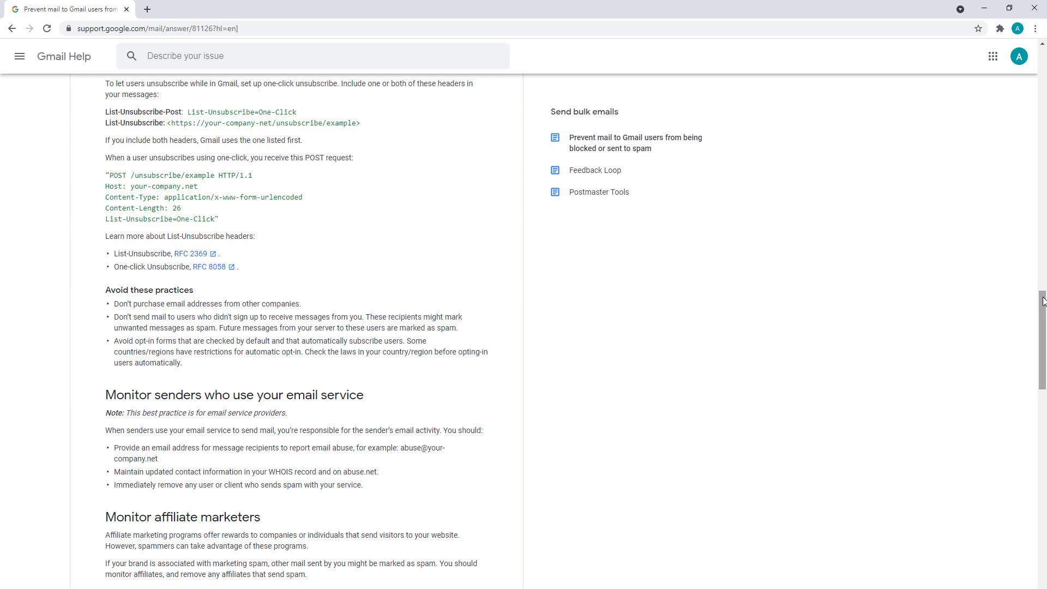
pyautogui.moveTo(1043, 301); pyautogui.dragTo(1043, 381)
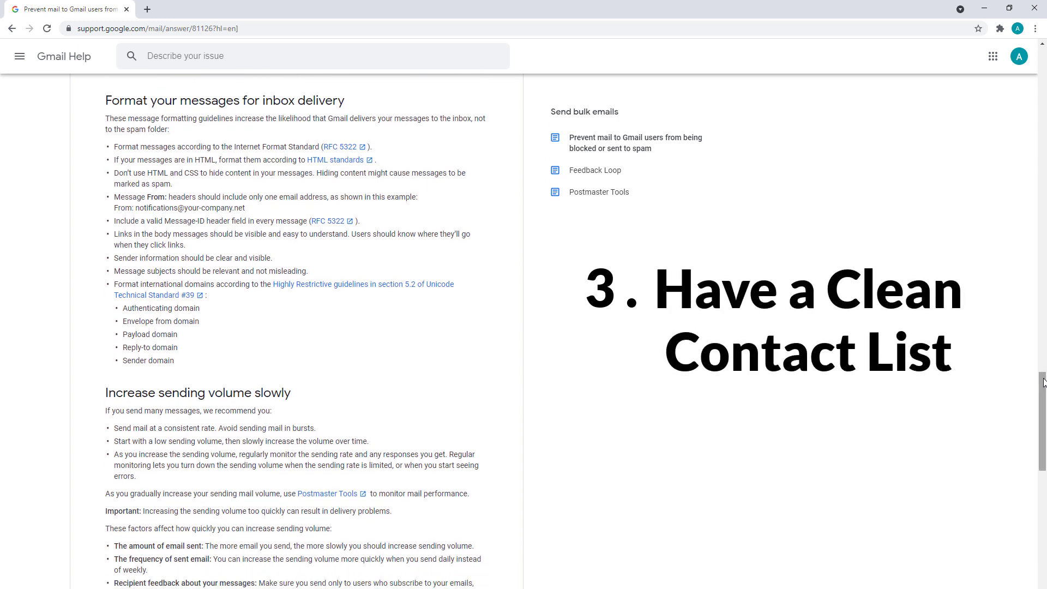
# - Scroll down through the 'Format your messages' and 'Increase sending volume slowly' guidance
pyautogui.moveTo(1043, 382); pyautogui.dragTo(1043, 431)
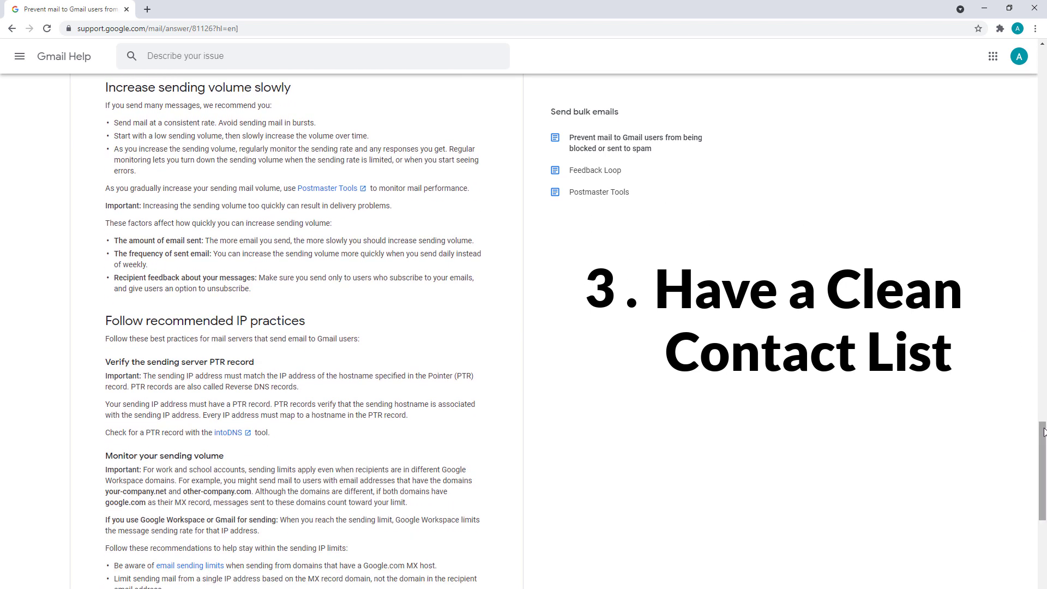